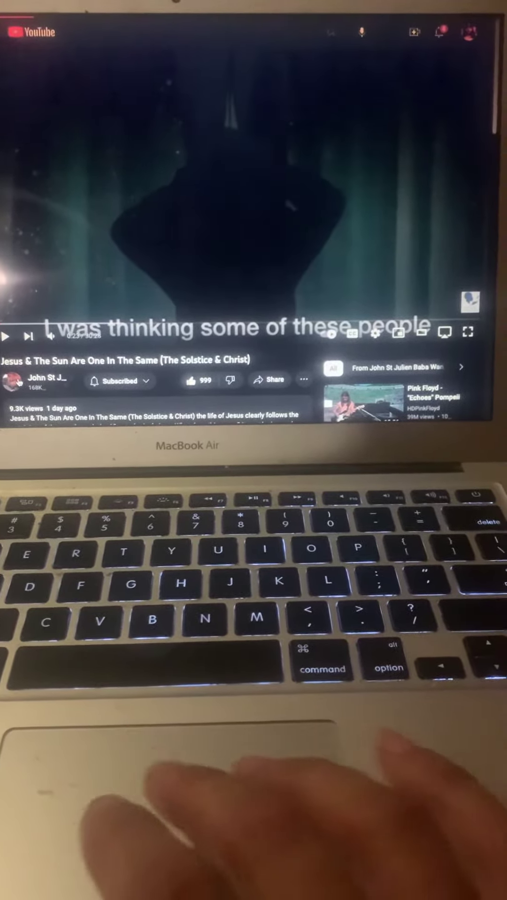
- Pause the Solstice & Christ video at 0:23
key(space)
- Go to the creator's channel page and list all its uploaded videos
click(41, 379)
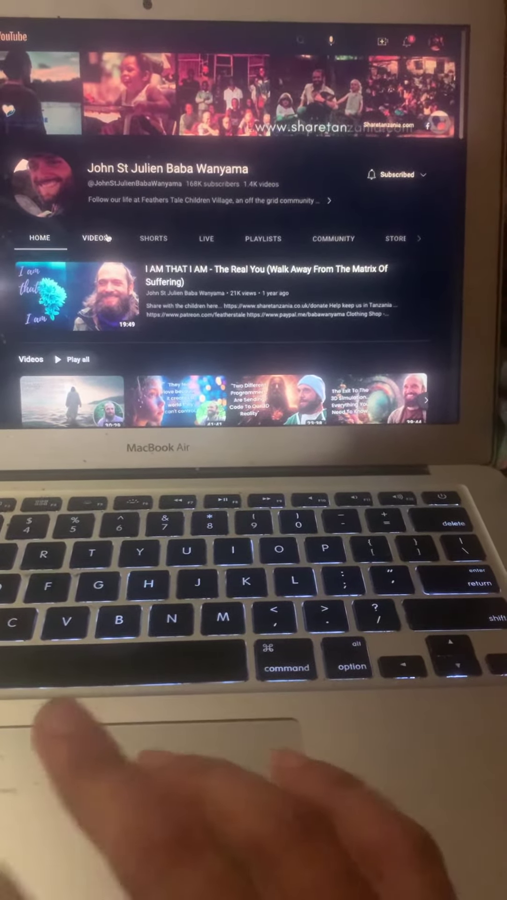
click(108, 237)
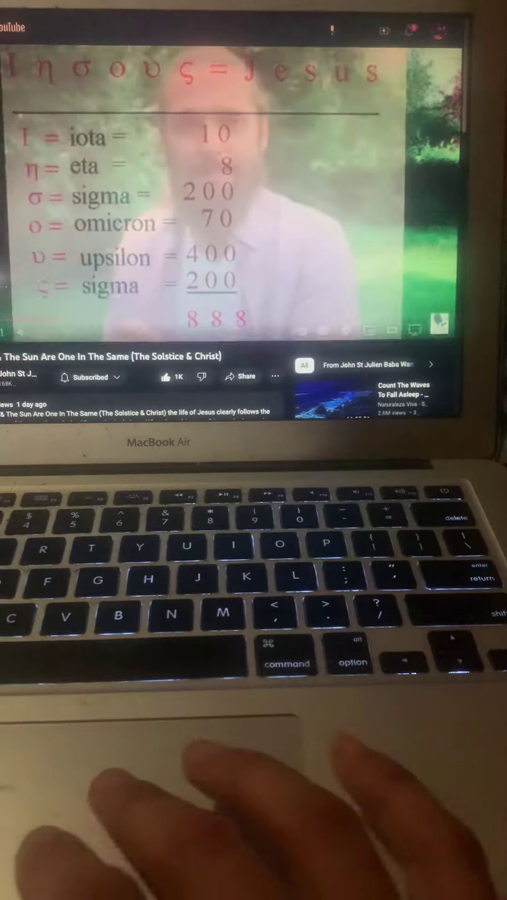
- Pause the video at 6:00, then seek back to 0:18
key(space)
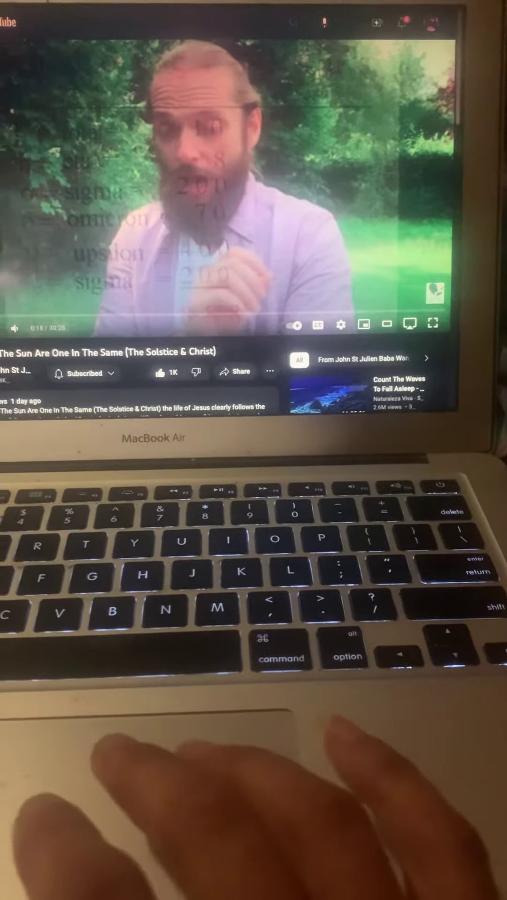
click(2, 319)
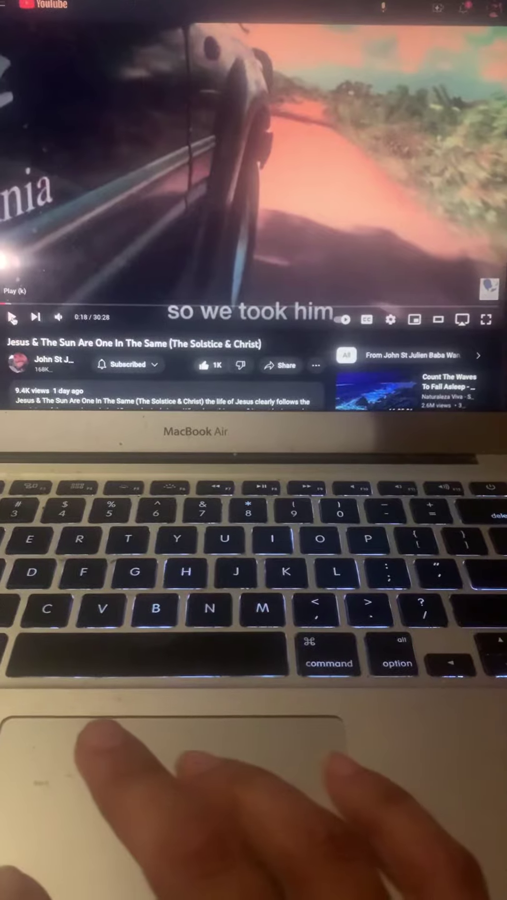
- Resume the Solstice & Christ video from 0:18
click(12, 318)
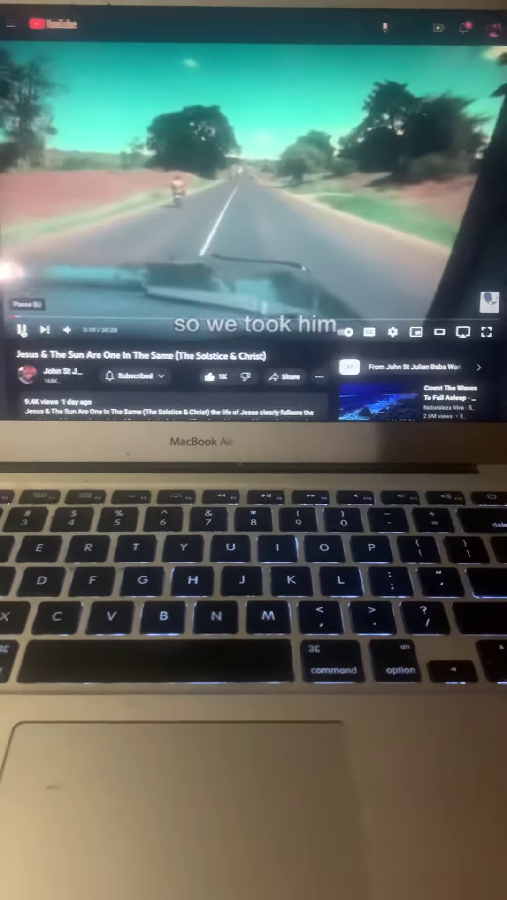